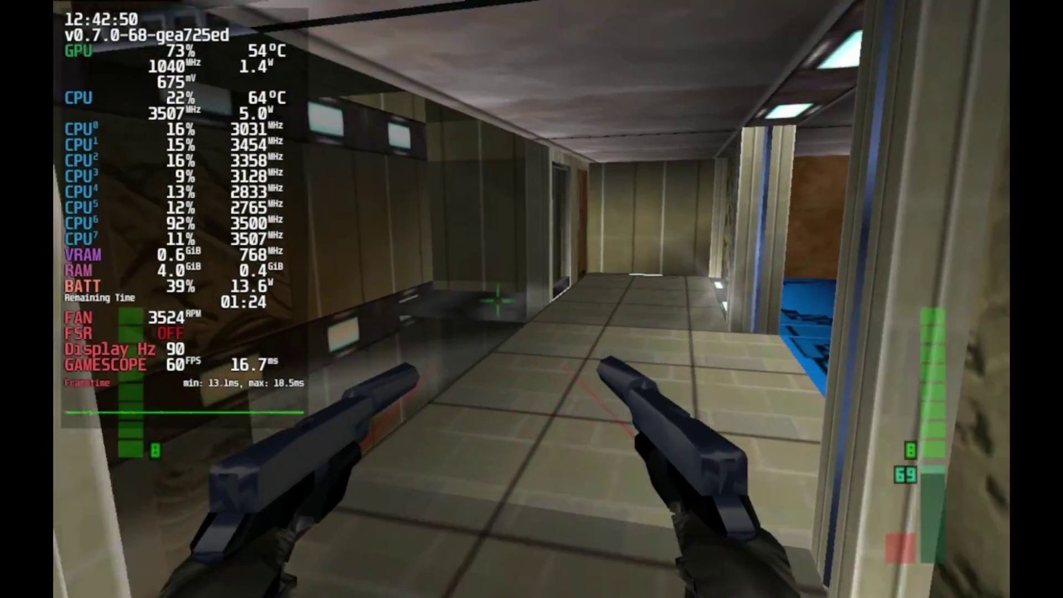
# Step: Walk forward down the Perfect Dark corridor toward the brown door
pyautogui.press('w')
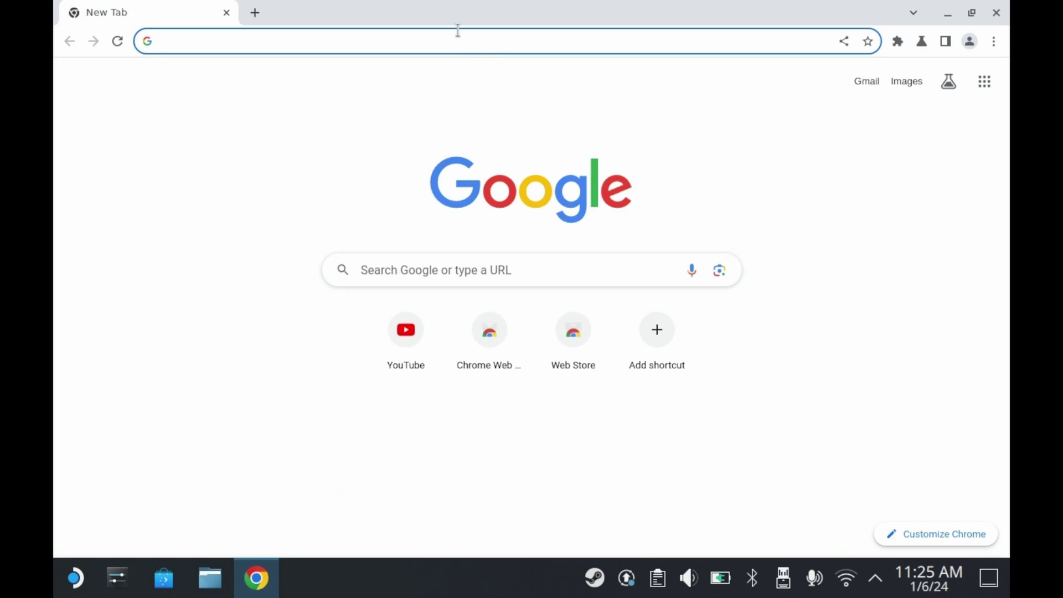
# Step: Search the web for the perfect dark pc port and open its GitHub repository
pyautogui.write('perfect dark pc port')
pyautogui.press('Return')
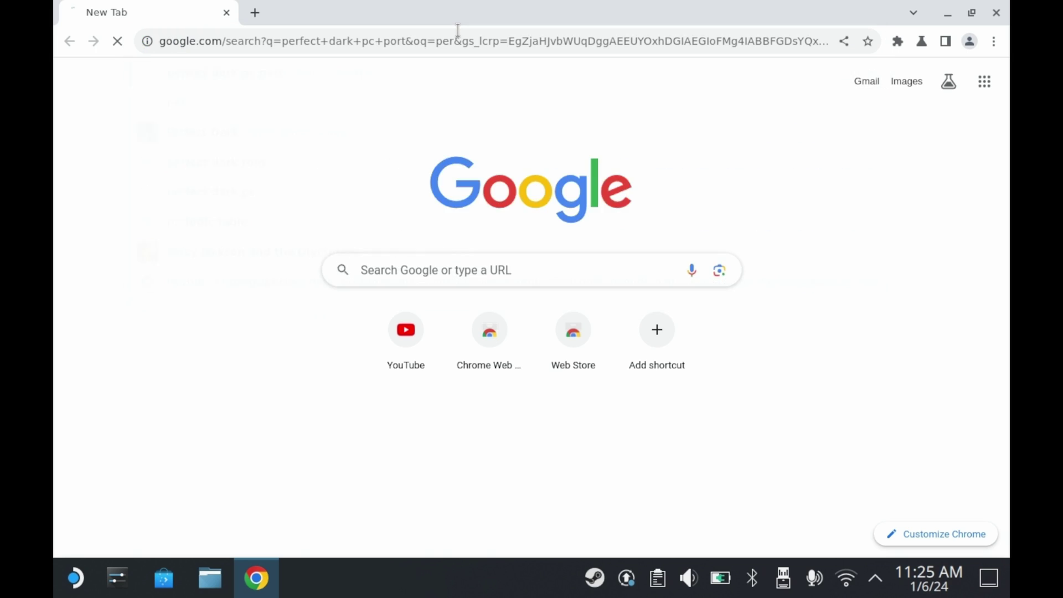
pyautogui.click(224, 246)
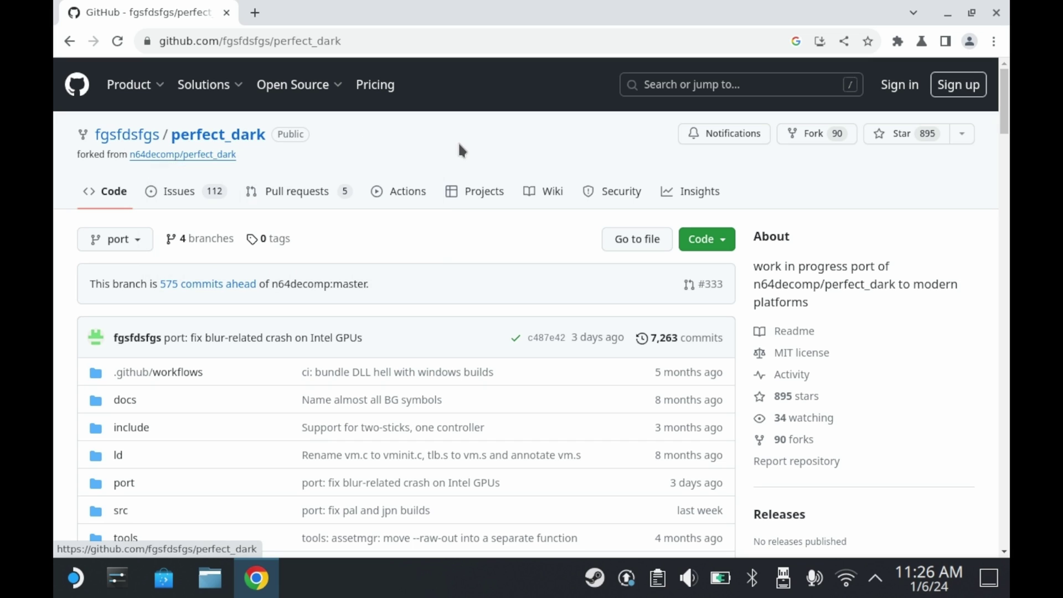
# Step: Scroll through the repository README to the list of supported ROM versions
pyautogui.scroll(-10, 679, 213)
pyautogui.scroll(-6, 320, 254)
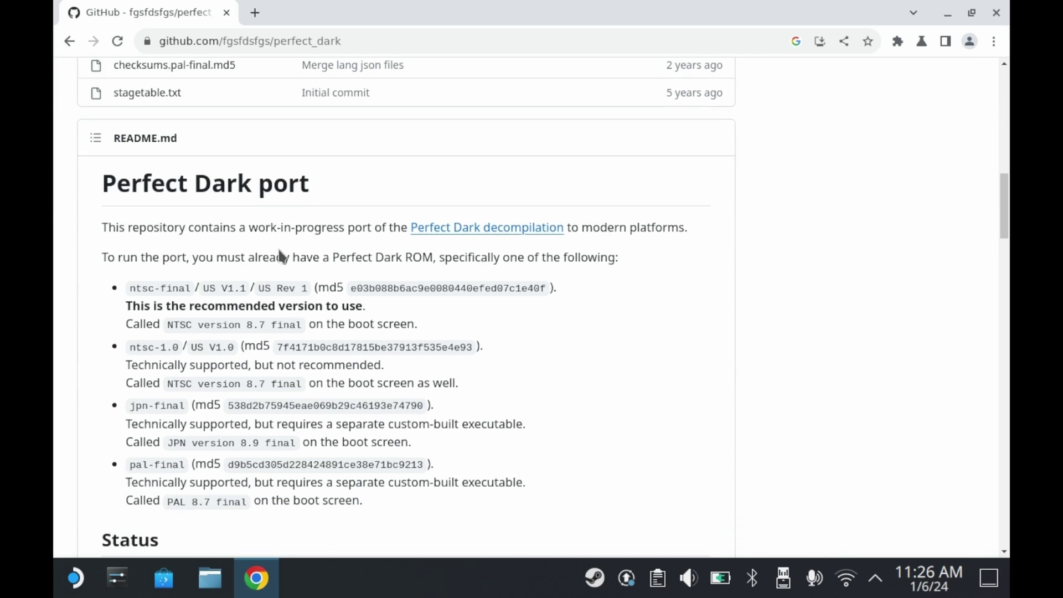
pyautogui.scroll(-12, 159, 201)
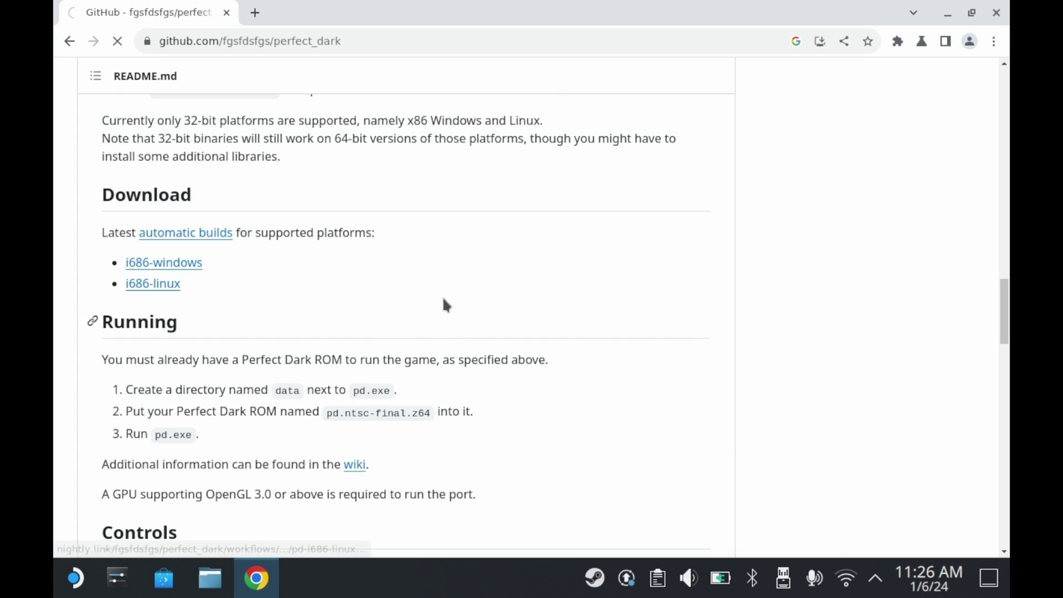
pyautogui.scroll(6, 370, 230)
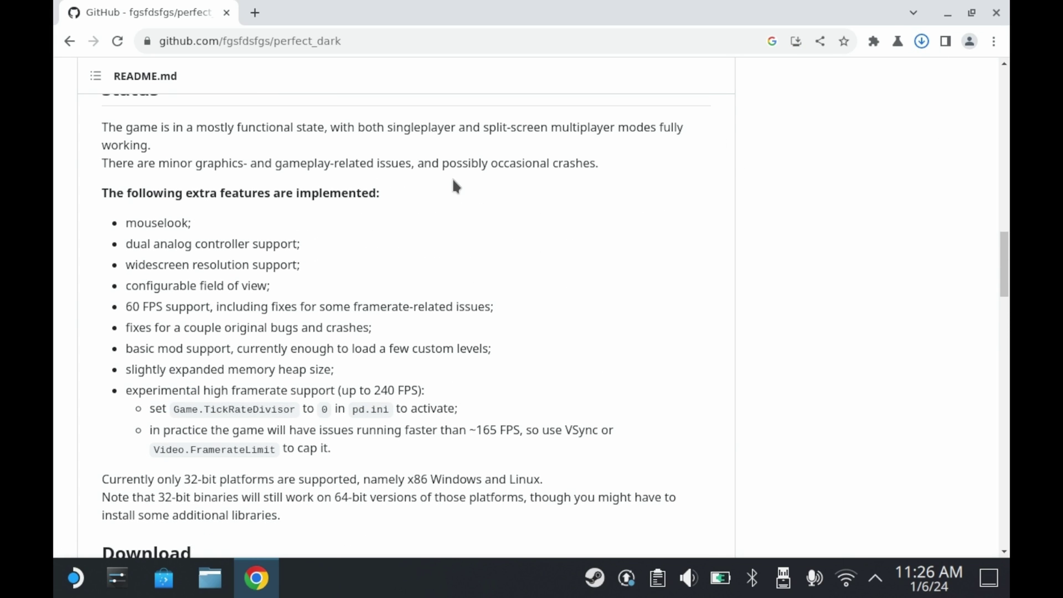
pyautogui.scroll(-2, 388, 194)
pyautogui.scroll(2, 234, 207)
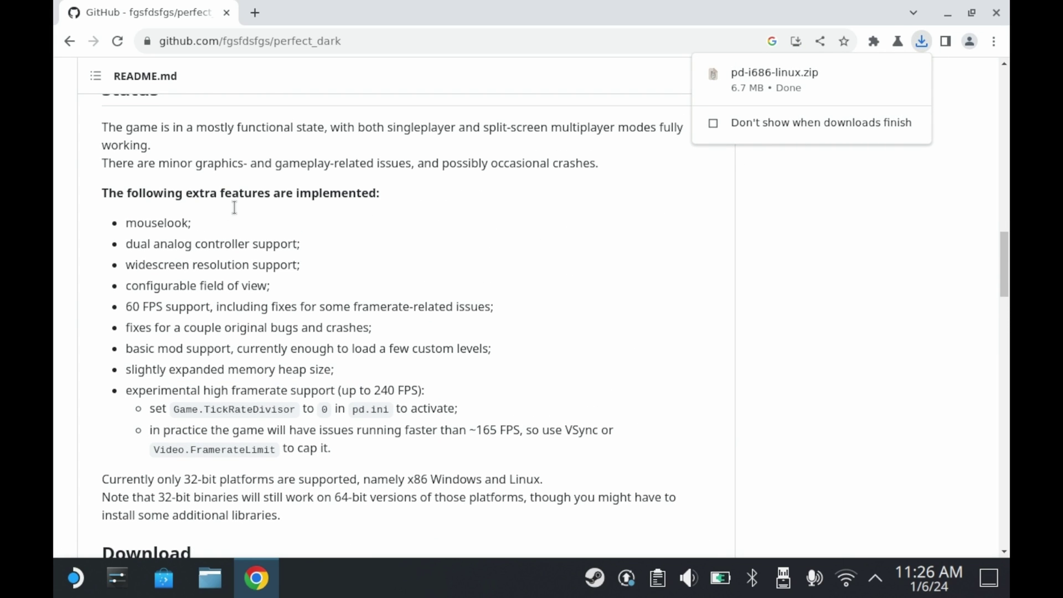
pyautogui.scroll(2, 234, 208)
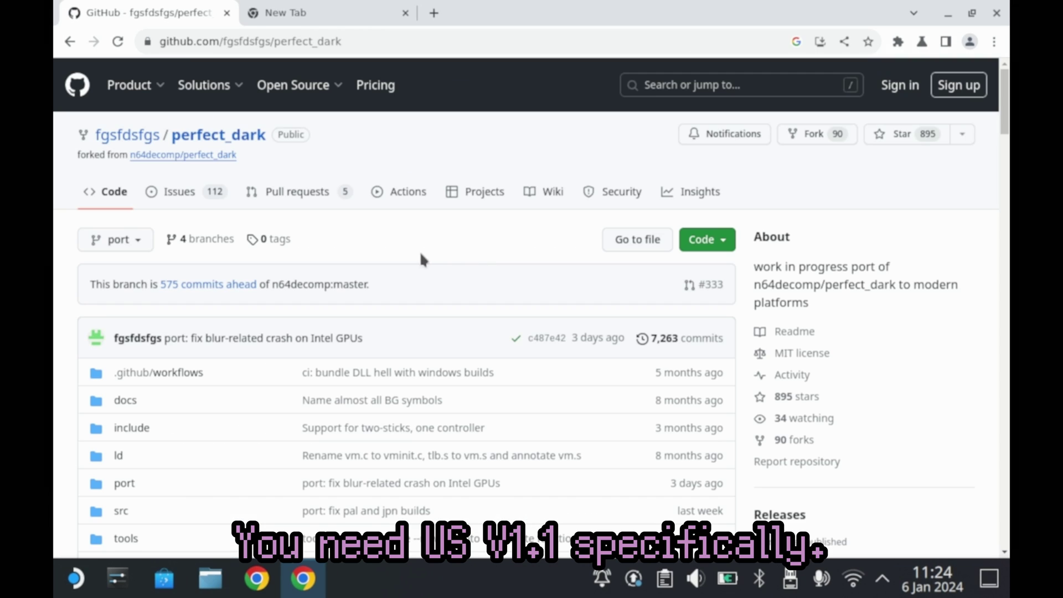
pyautogui.scroll(-6, 419, 251)
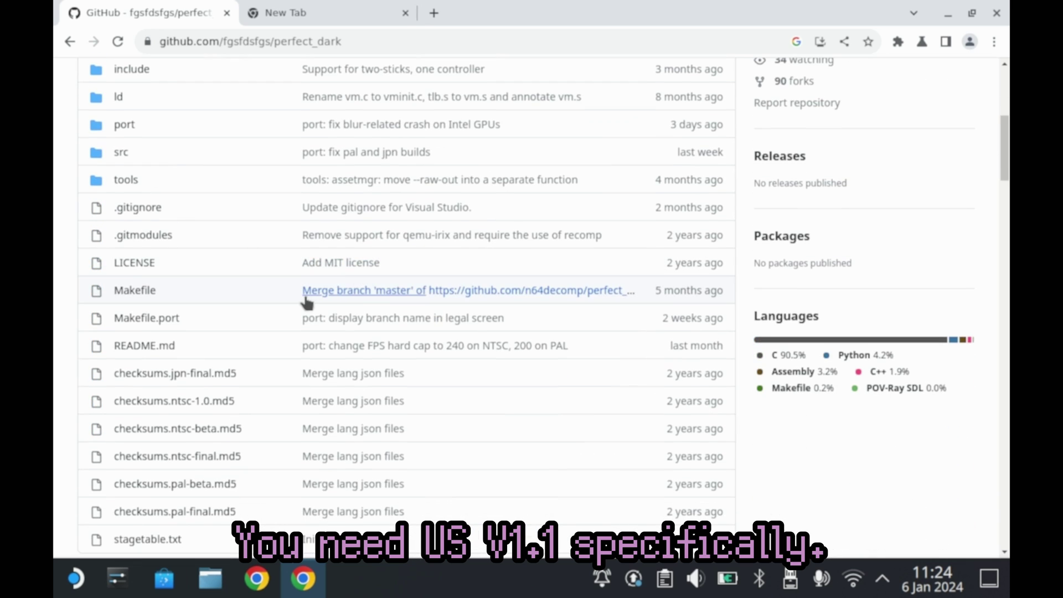
pyautogui.scroll(-8, 209, 331)
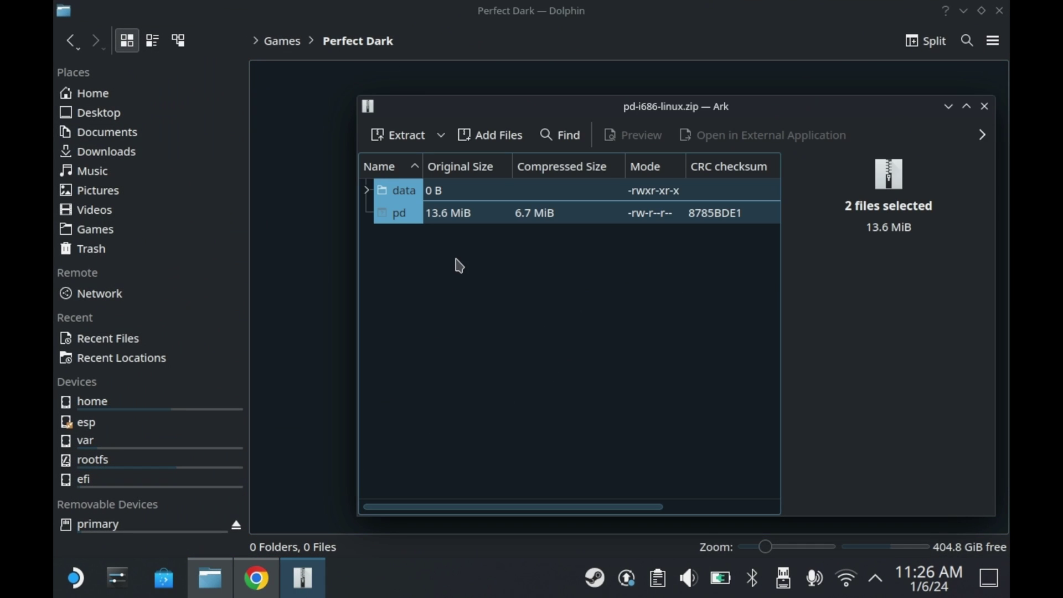
# Step: Extract data and pd from the archive into the Perfect Dark folder, then close Ark
pyautogui.click(415, 325)
pyautogui.hotkey('ctrl', 'a')
pyautogui.moveTo(401, 185); pyautogui.dragTo(304, 148)
pyautogui.click(984, 106)
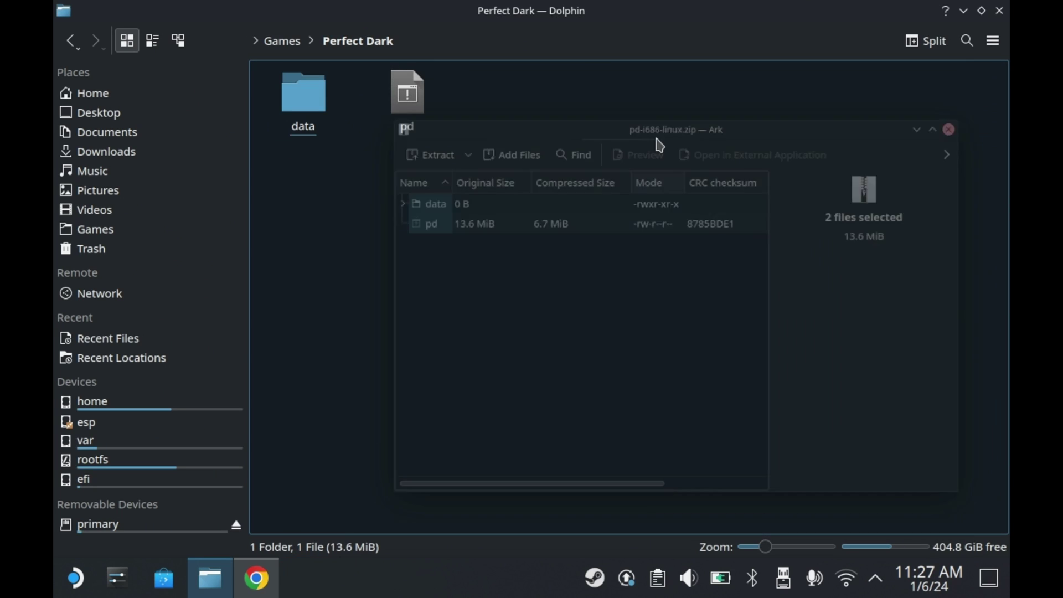
# Step: Mark pd as executable in its Properties permissions
pyautogui.click(403, 110)
pyautogui.rightClick(403, 111)
pyautogui.click(505, 433)
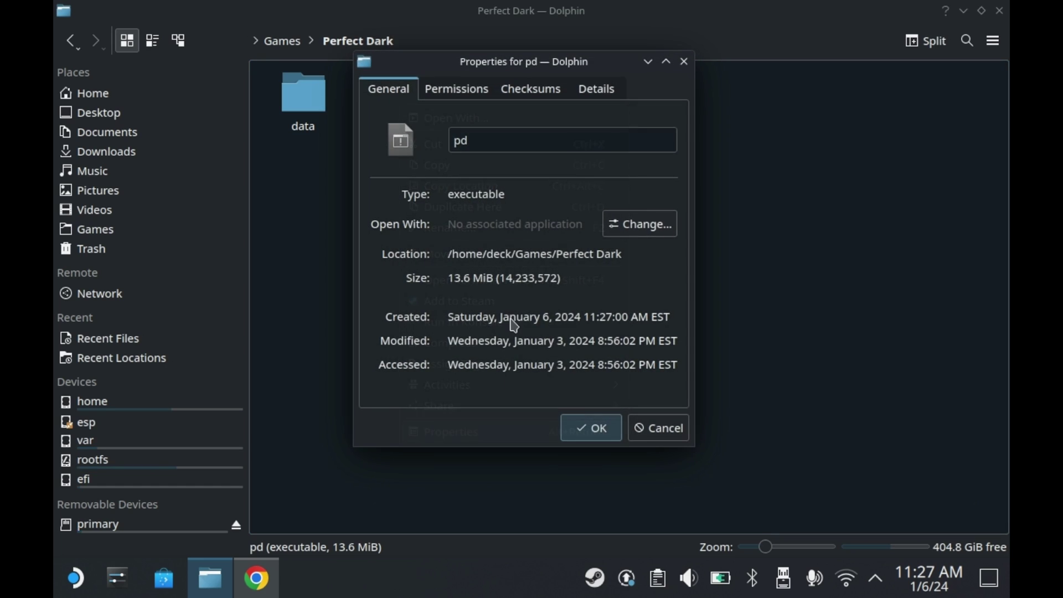
pyautogui.click(459, 100)
pyautogui.click(424, 258)
pyautogui.click(591, 427)
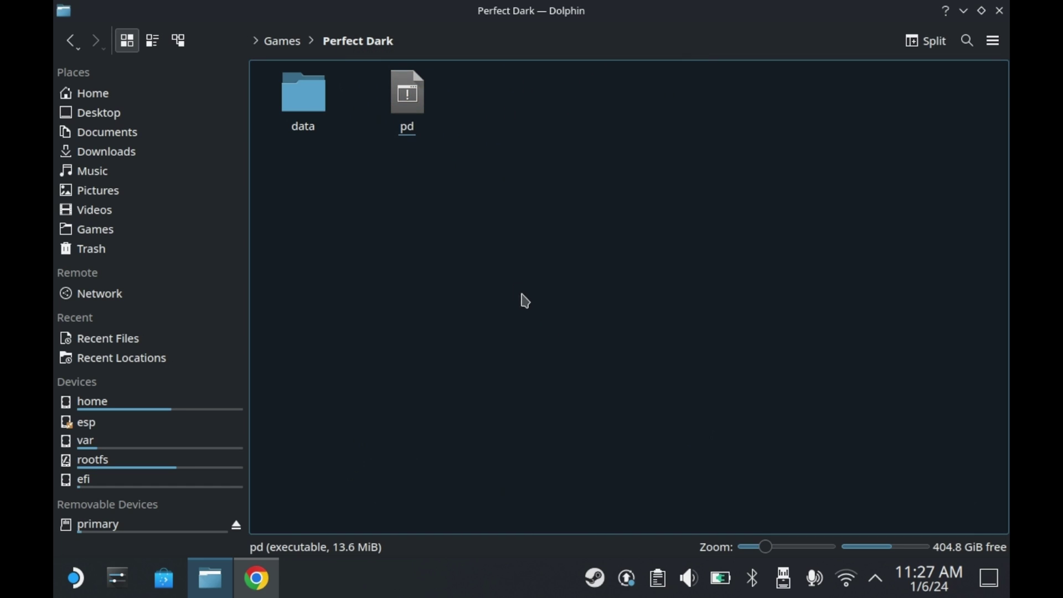
# Step: Run the pd executable, choosing Execute without being asked again
pyautogui.doubleClick(408, 95)
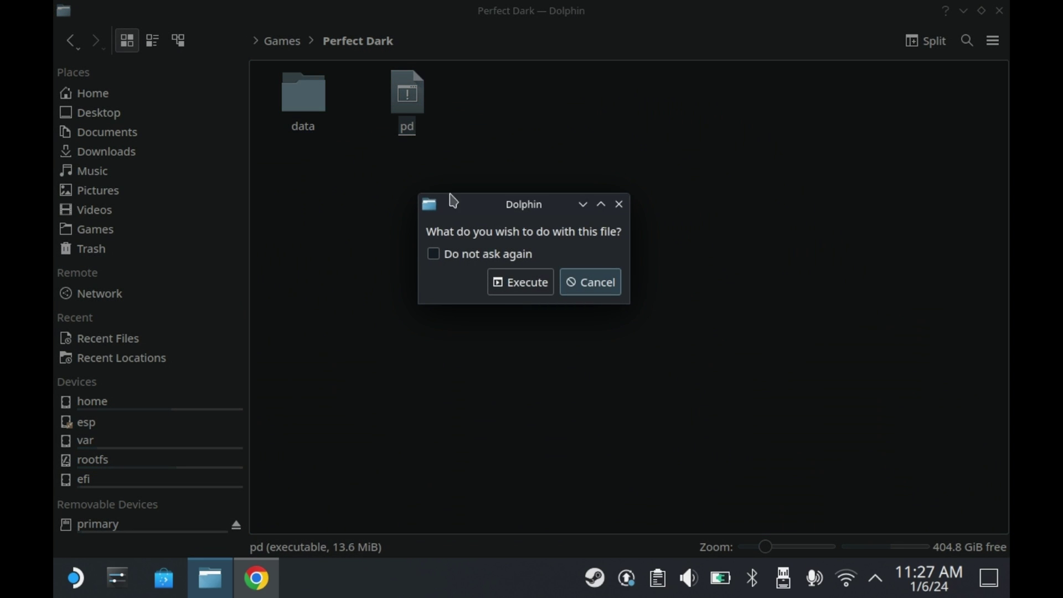
pyautogui.click(502, 257)
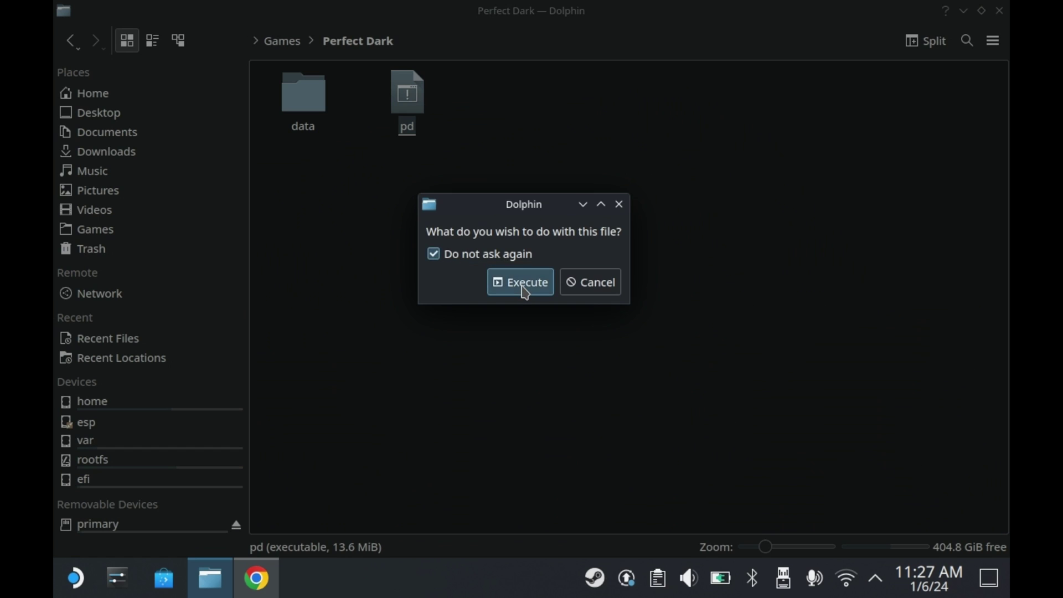
pyautogui.click(518, 282)
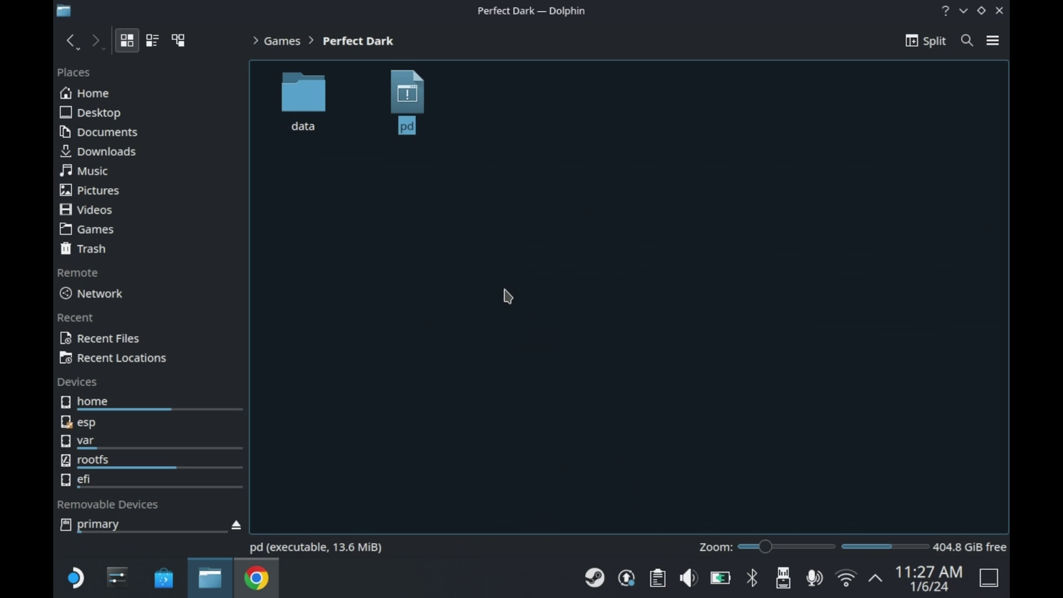
# Step: Extract the .z64 ROM from the Perfect Dark (USA) (Rev 1) zip into the data folder
pyautogui.moveTo(402, 230); pyautogui.dragTo(477, 308)
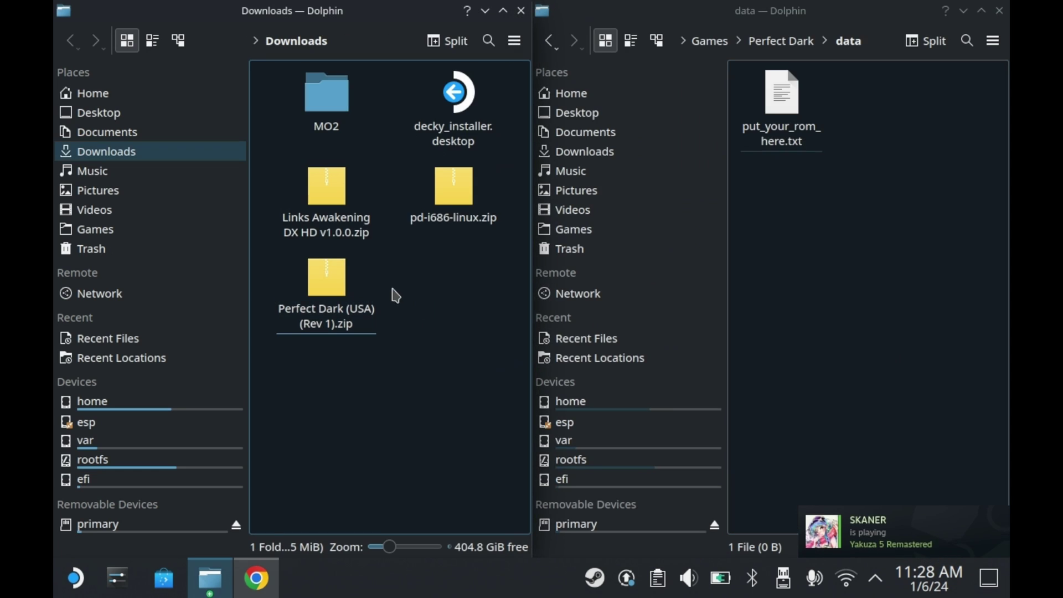
pyautogui.doubleClick(338, 299)
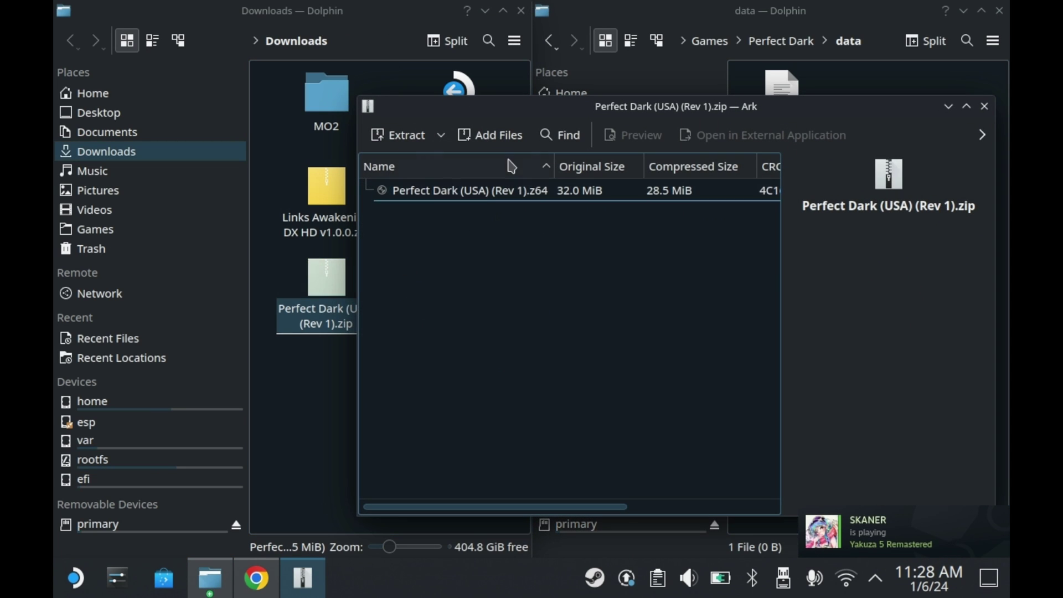
pyautogui.moveTo(510, 190); pyautogui.dragTo(942, 85)
pyautogui.click(985, 107)
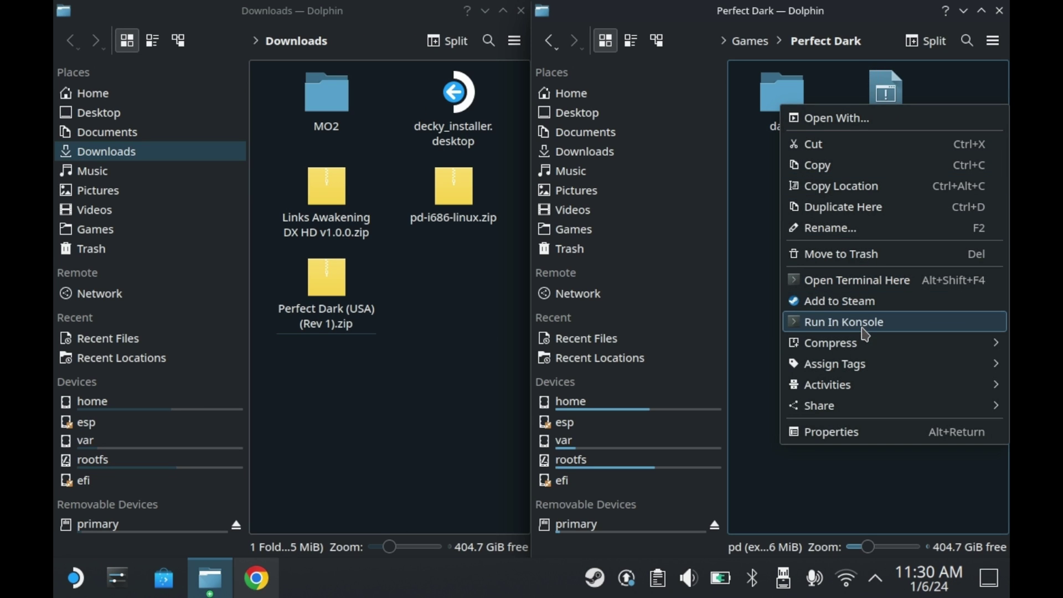
# Step: Add pd to the Steam library and enable forcing a specific compatibility tool for it
pyautogui.click(859, 301)
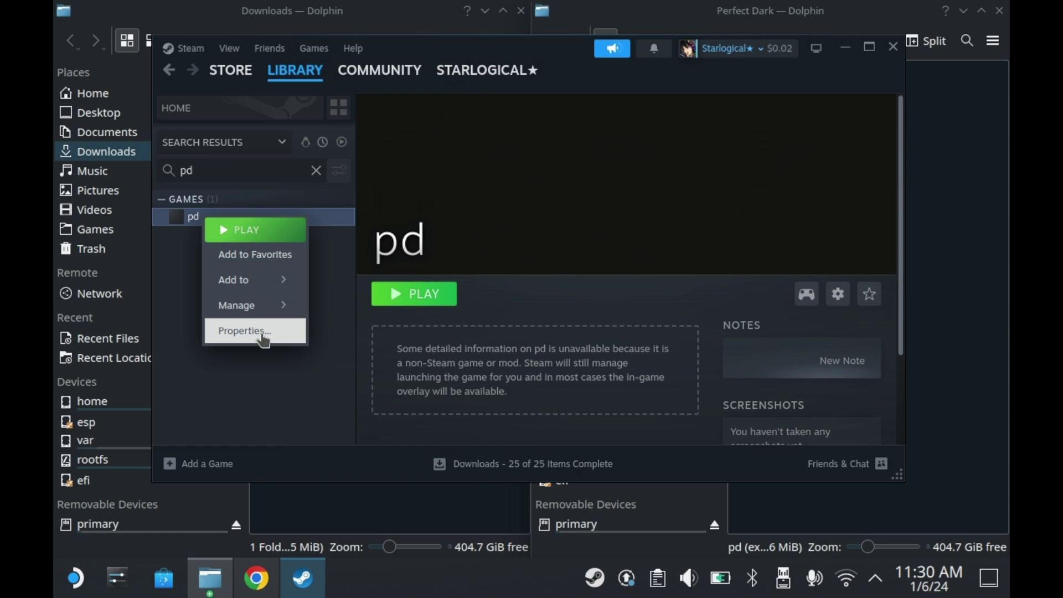
pyautogui.click(256, 333)
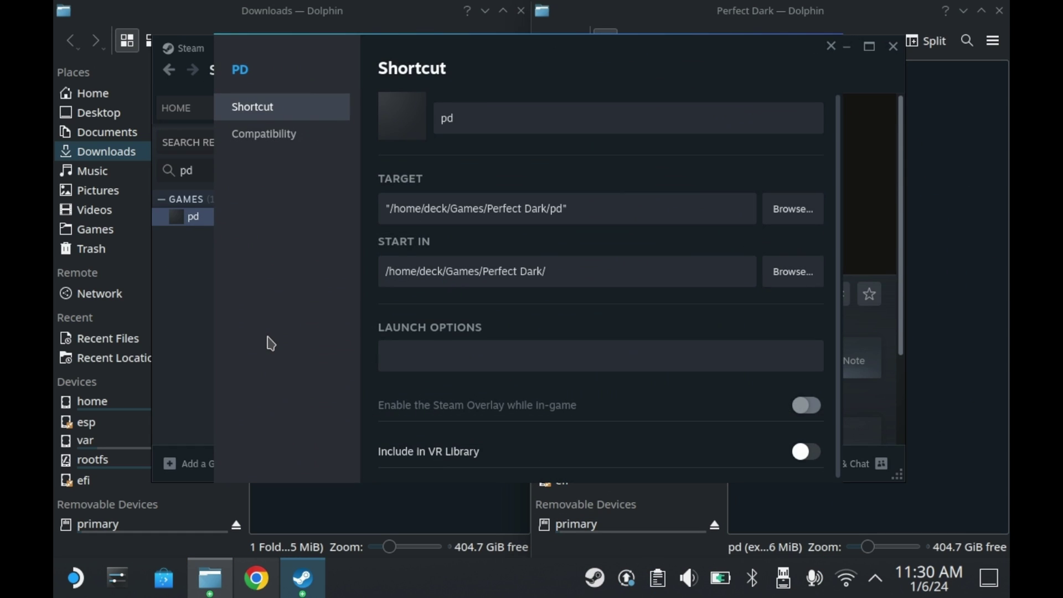
pyautogui.click(267, 137)
pyautogui.click(446, 116)
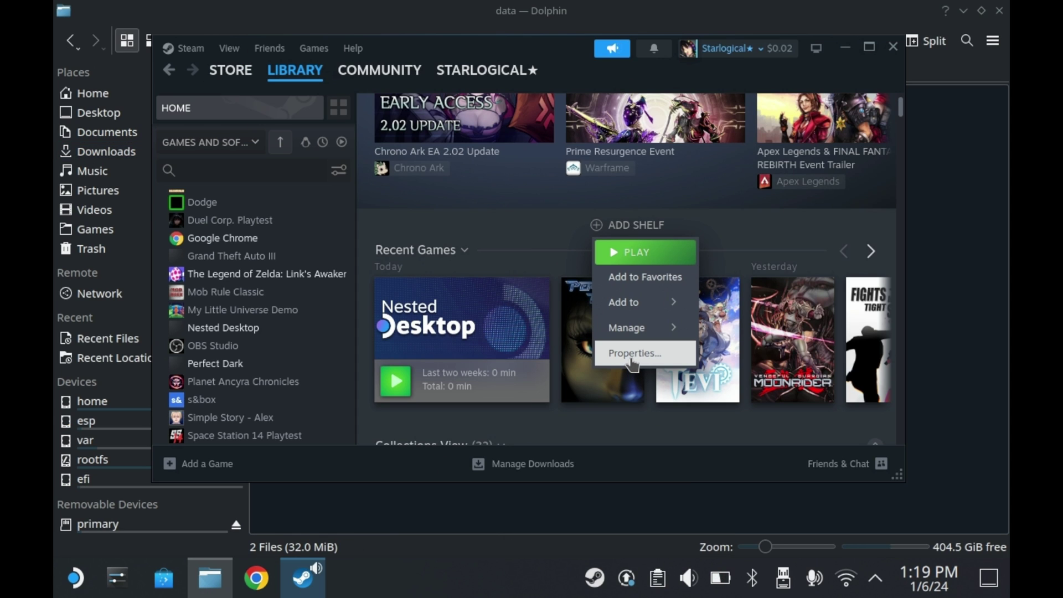
# Step: Set the Perfect Dark shortcut's forced compatibility tool to Proton Experimental
pyautogui.click(632, 355)
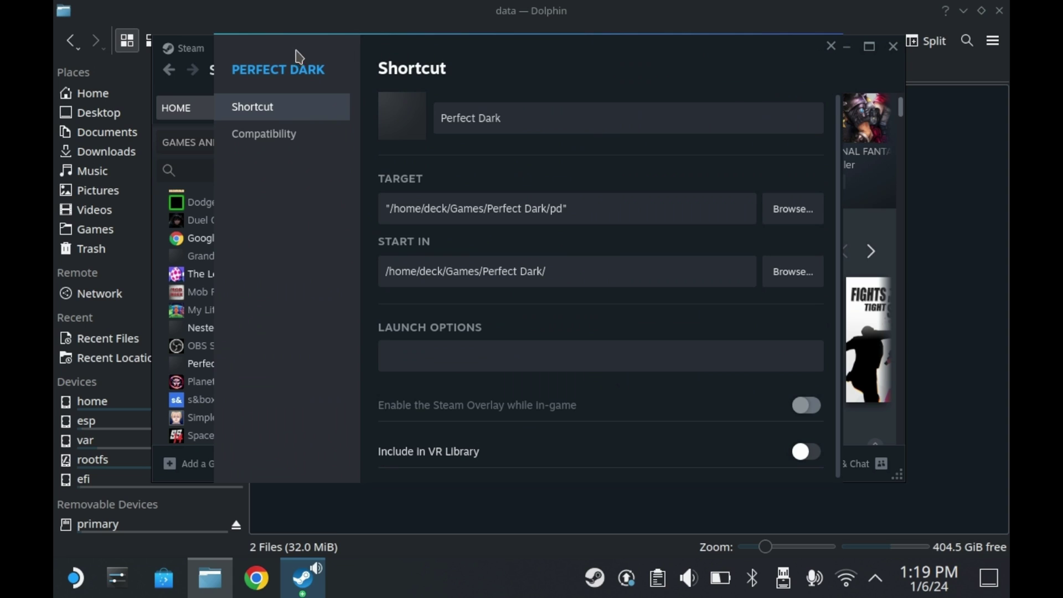
pyautogui.click(282, 147)
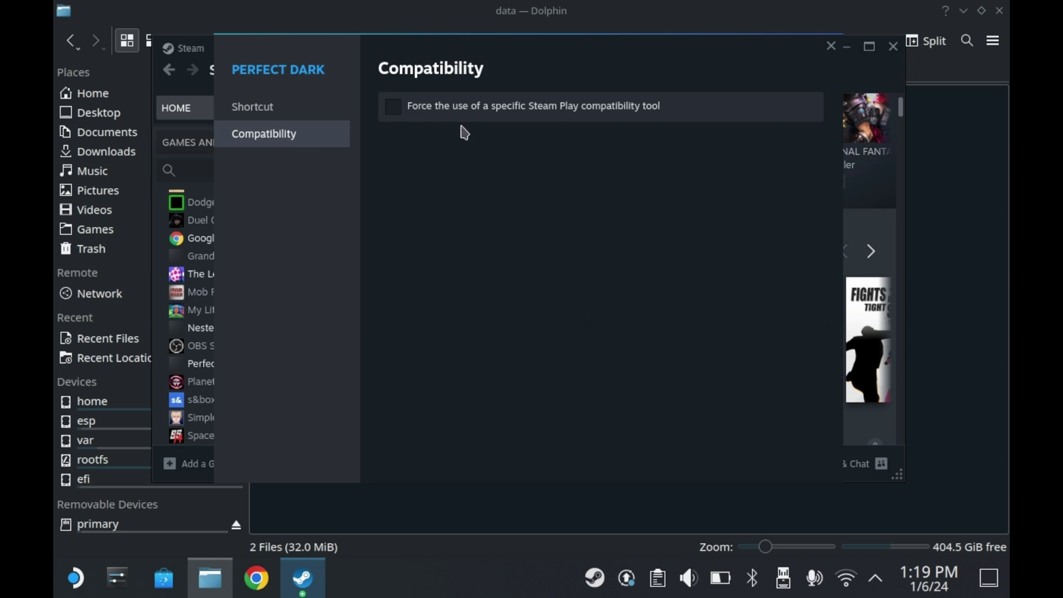
pyautogui.click(514, 110)
pyautogui.click(456, 149)
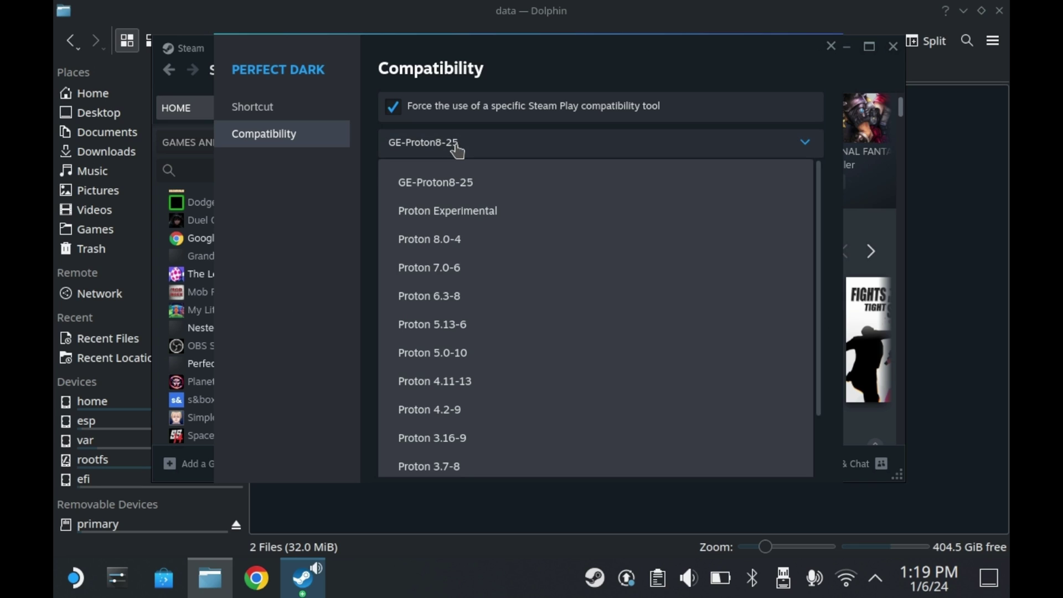
pyautogui.click(497, 211)
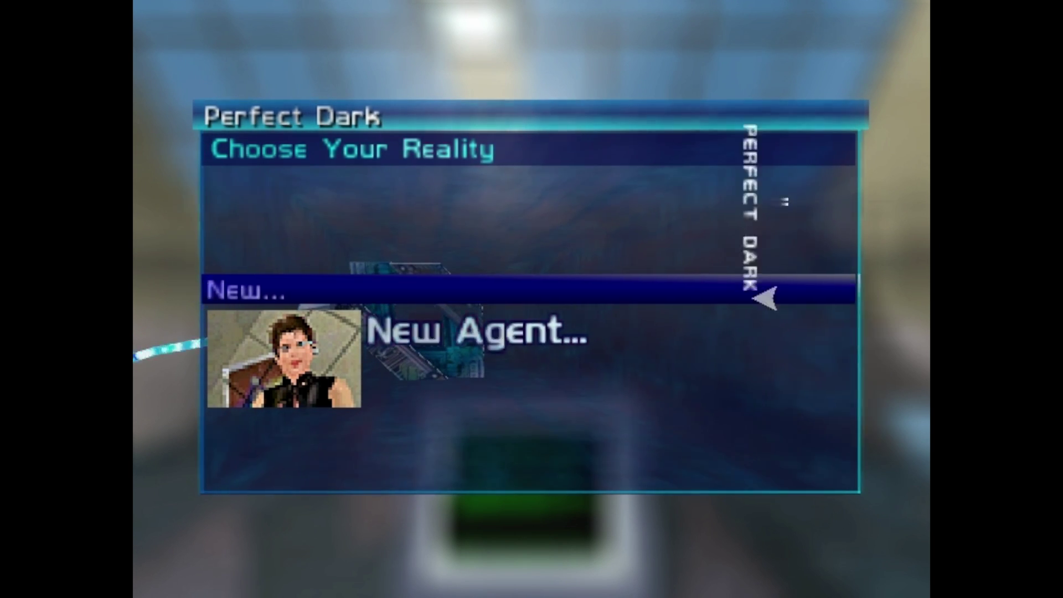
# Step: Choose the New Agent profile, start the mission from Game Files, and walk into the brighter room
pyautogui.press('Return')
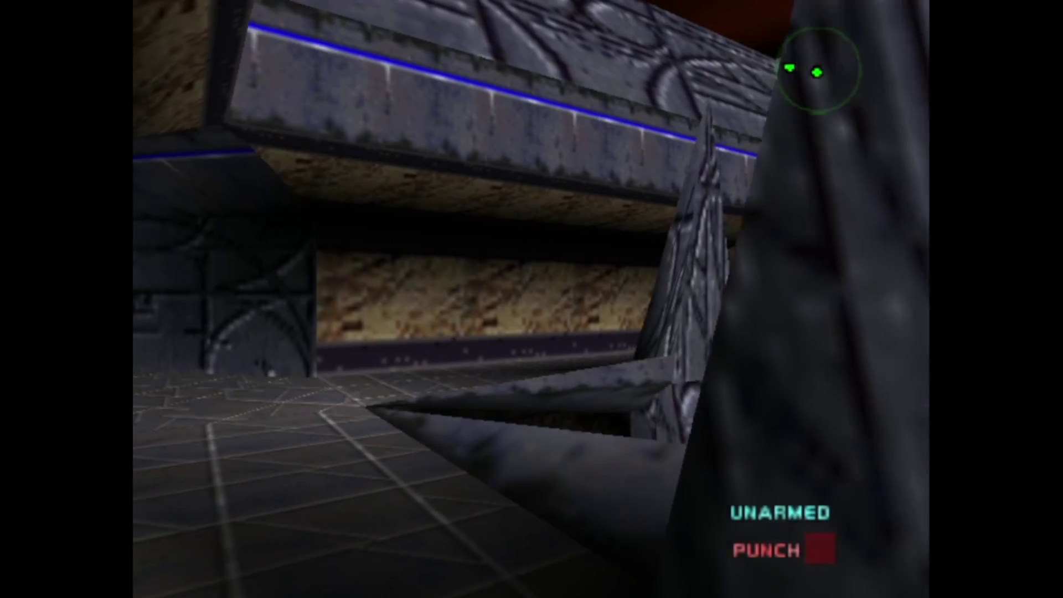
pyautogui.press('c')
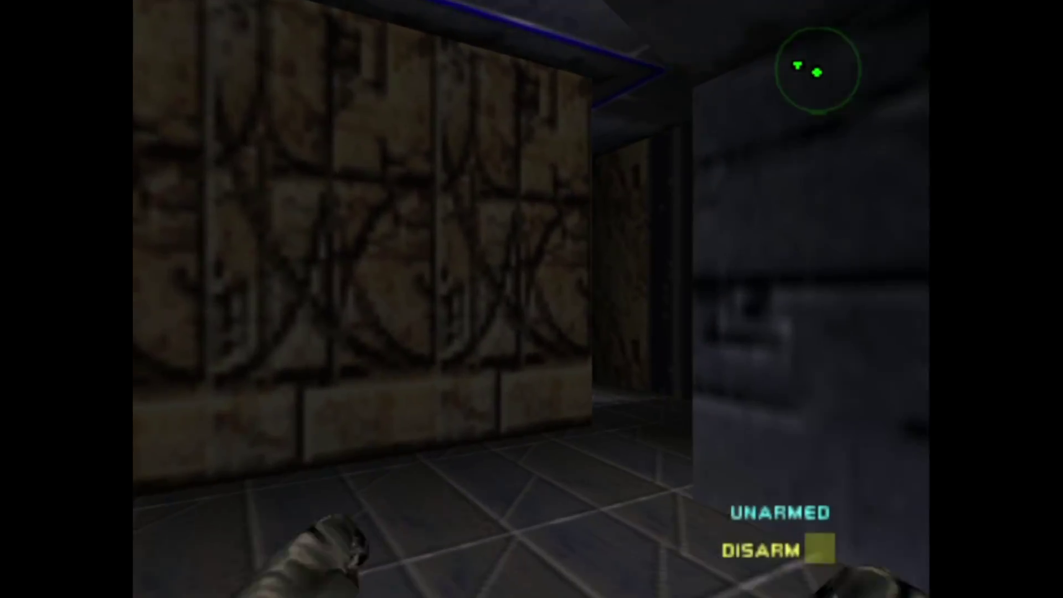
pyautogui.press('c')
pyautogui.press('c')
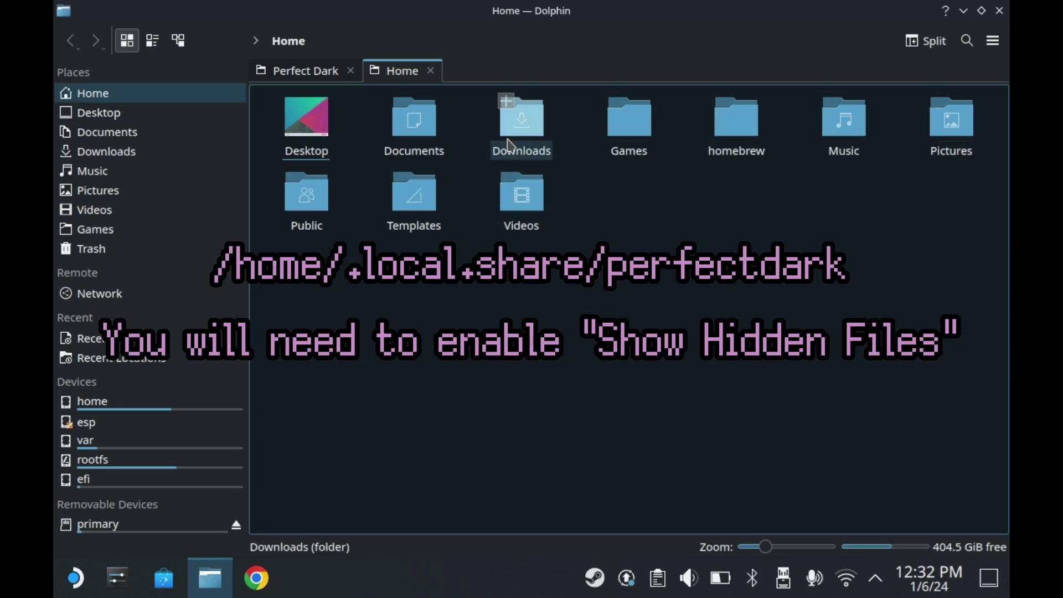
# Step: Turn on Show Hidden Files in the Home folder
pyautogui.moveTo(713, 220); pyautogui.dragTo(935, 320)
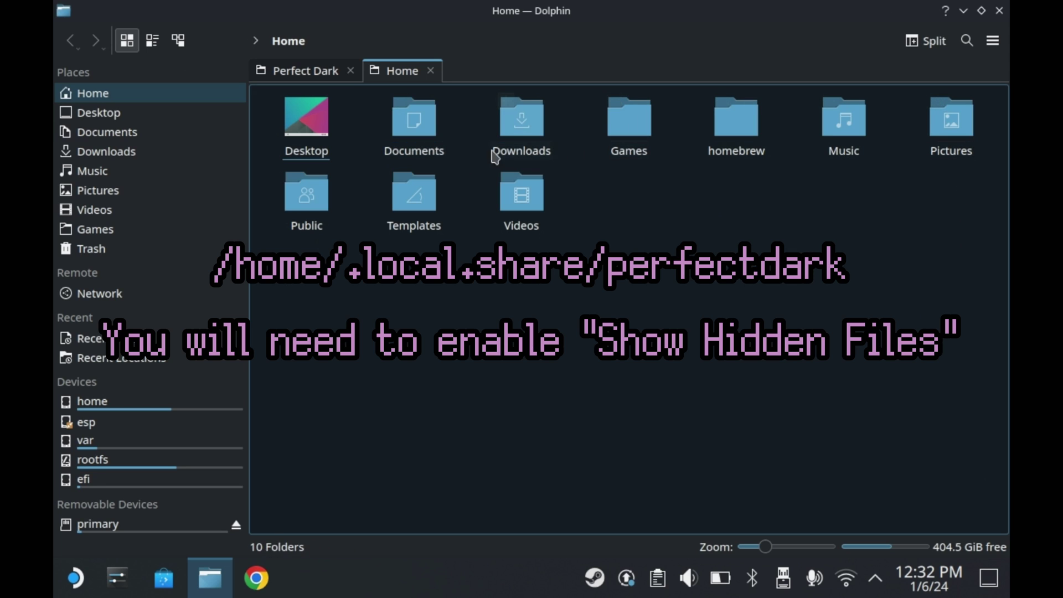
pyautogui.click(993, 41)
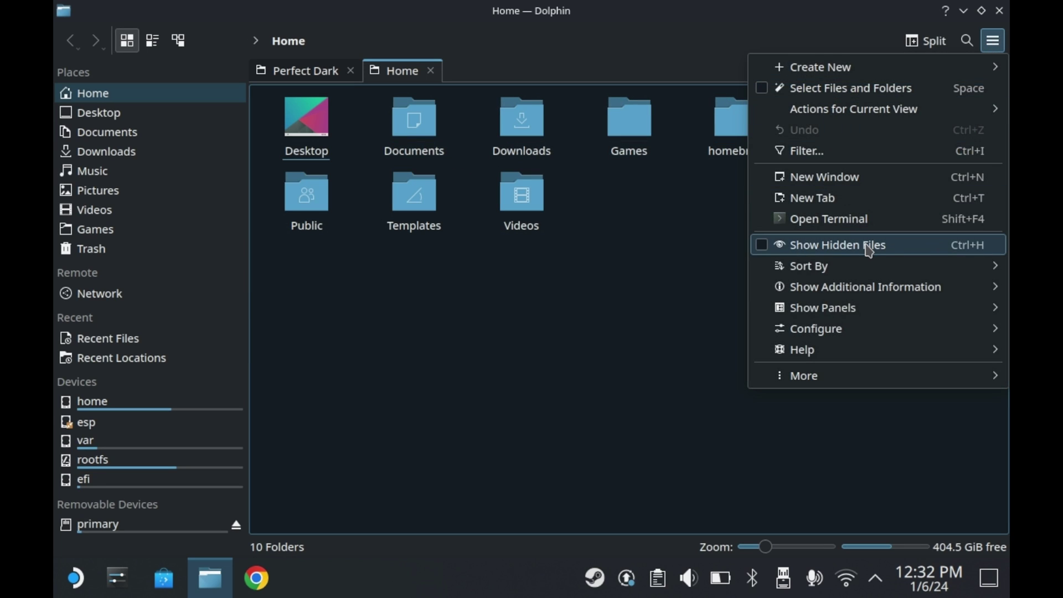
pyautogui.click(803, 245)
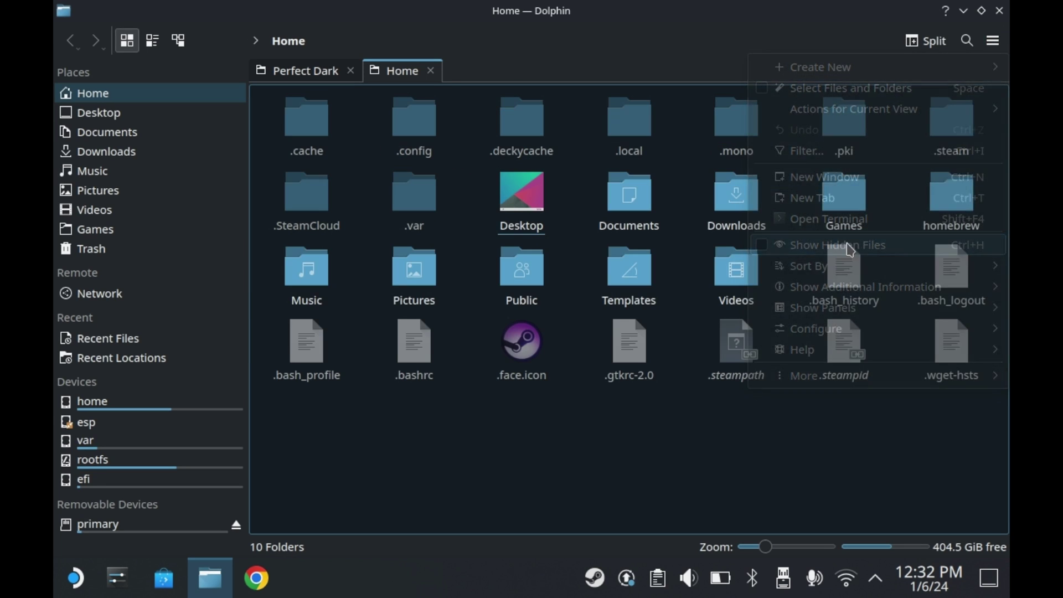
# Step: Go into .local/share/perfectdark and select pd.ini
pyautogui.click(626, 129)
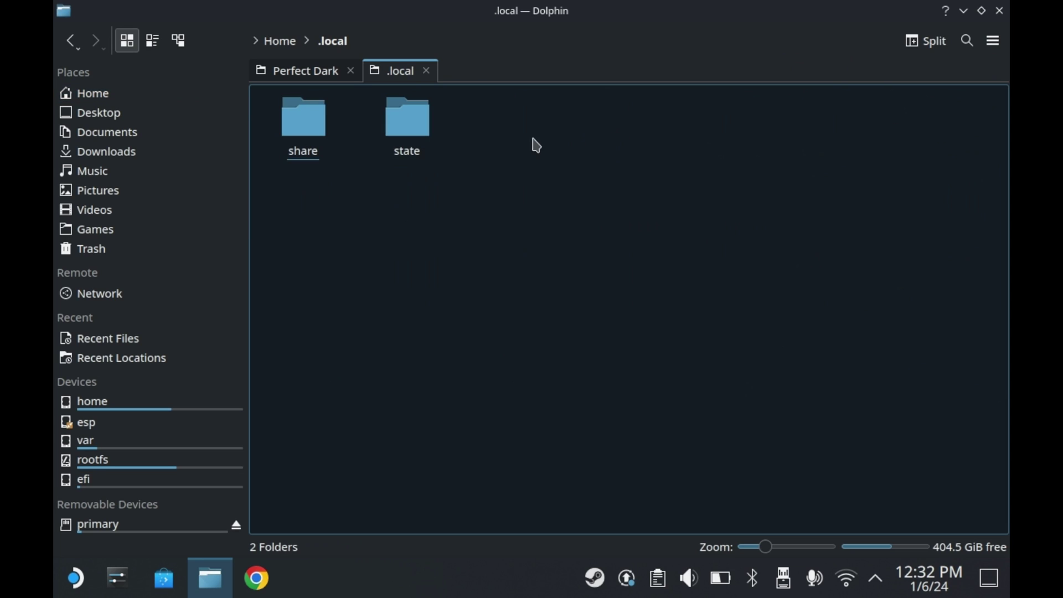
pyautogui.click(312, 147)
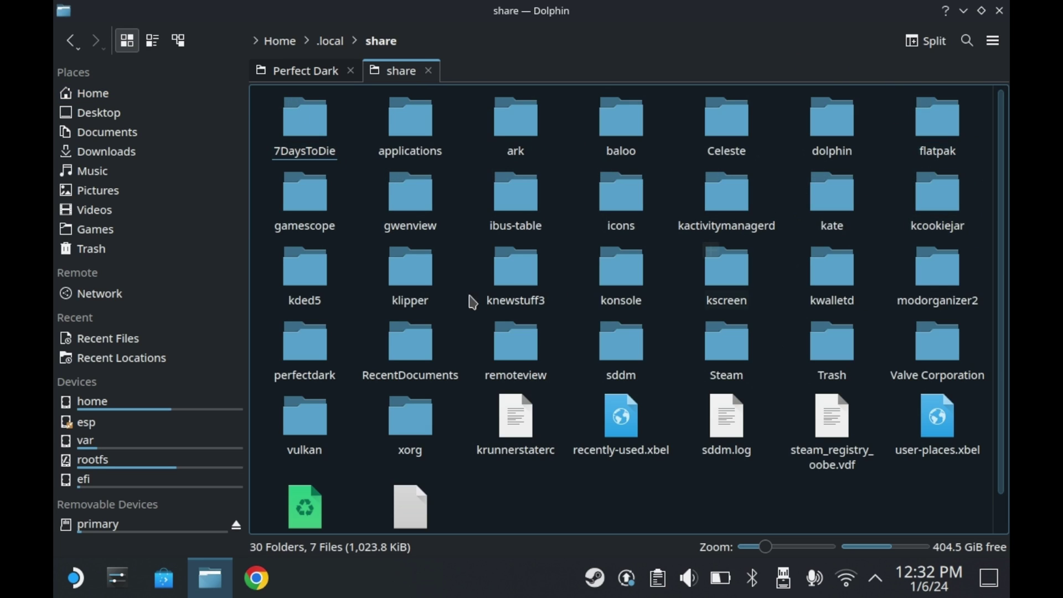
pyautogui.click(320, 362)
pyautogui.moveTo(459, 269); pyautogui.dragTo(381, 119)
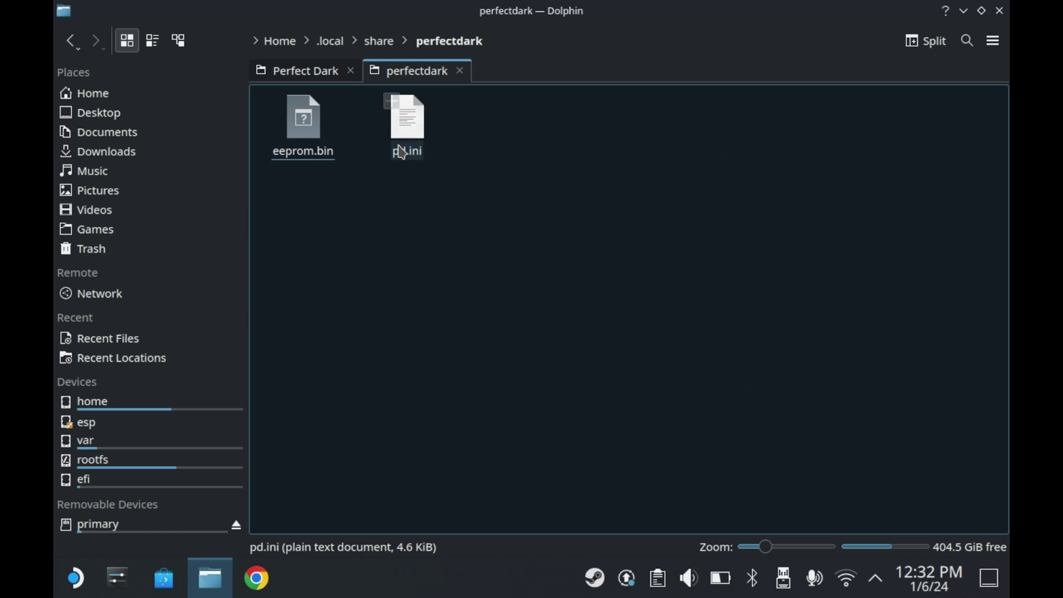
# Step: Open pd.ini in Kate and change DefaultWidth 640 to 1280 and DefaultHeight 480 to 800
pyautogui.doubleClick(415, 146)
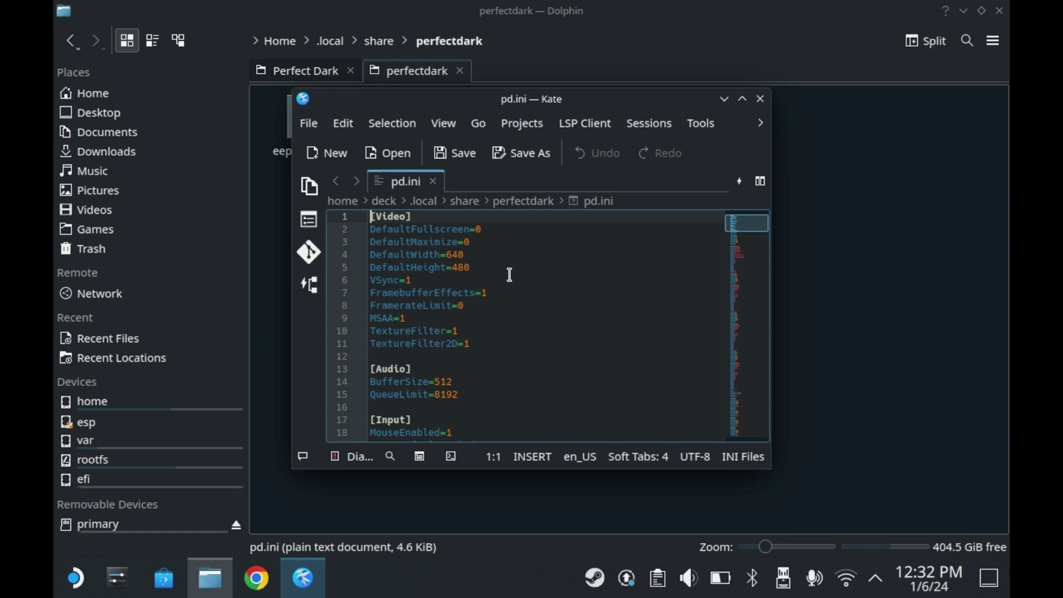
pyautogui.click(486, 254)
pyautogui.press('BackSpace')
pyautogui.press('BackSpace')
pyautogui.press('BackSpace')
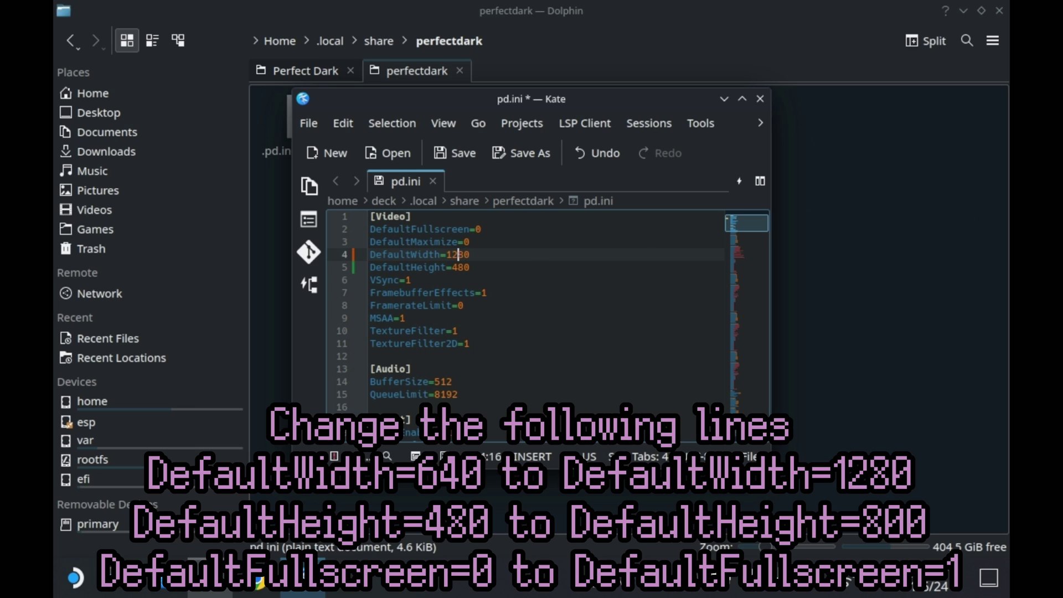
pyautogui.click(459, 267)
pyautogui.write('0')
pyautogui.click(443, 330)
pyautogui.click(497, 319)
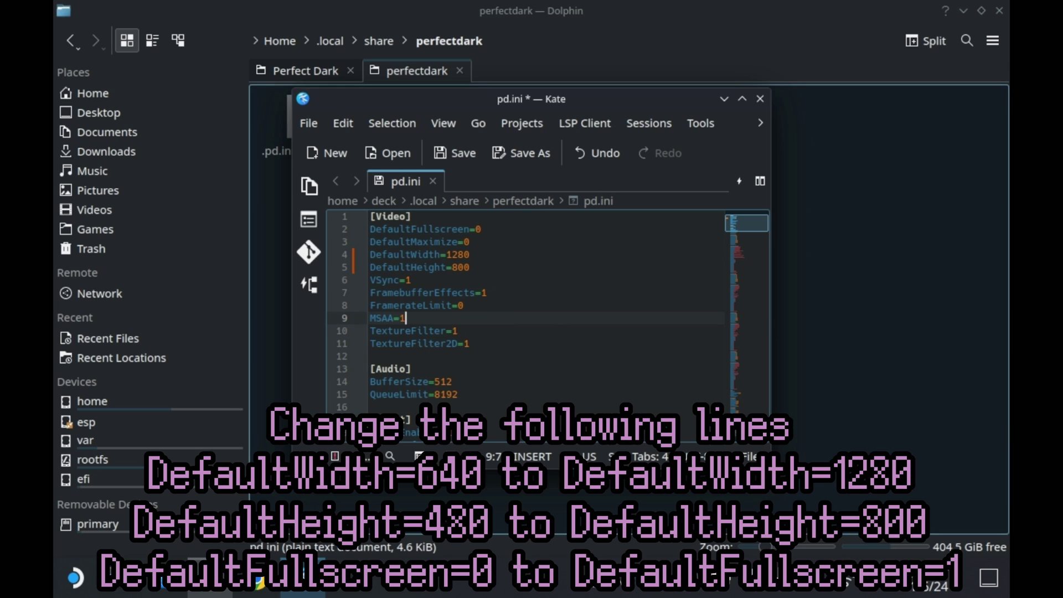
pyautogui.click(540, 342)
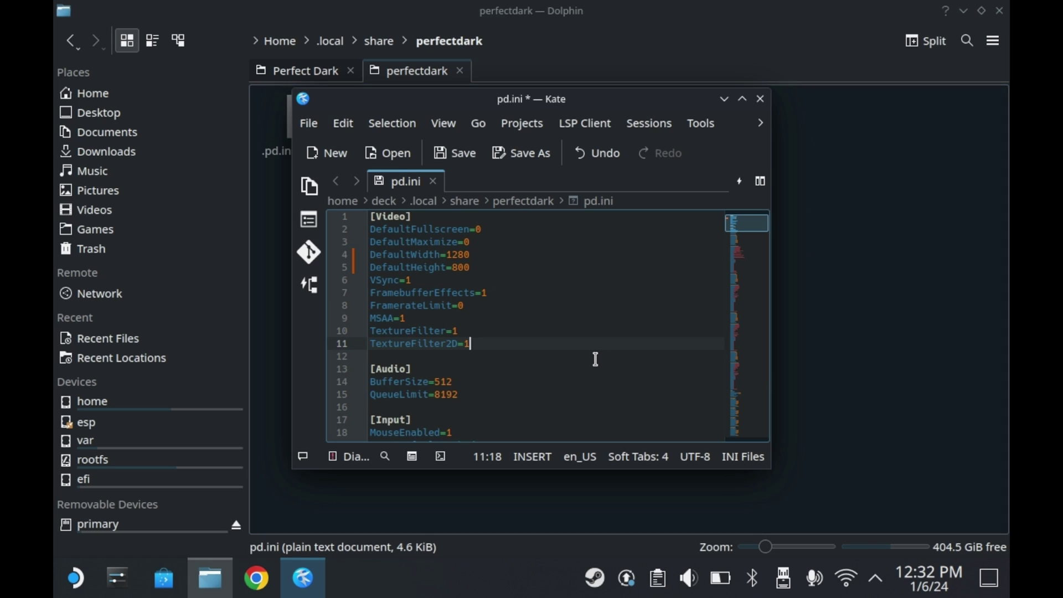
pyautogui.click(507, 292)
pyautogui.click(491, 306)
pyautogui.click(507, 291)
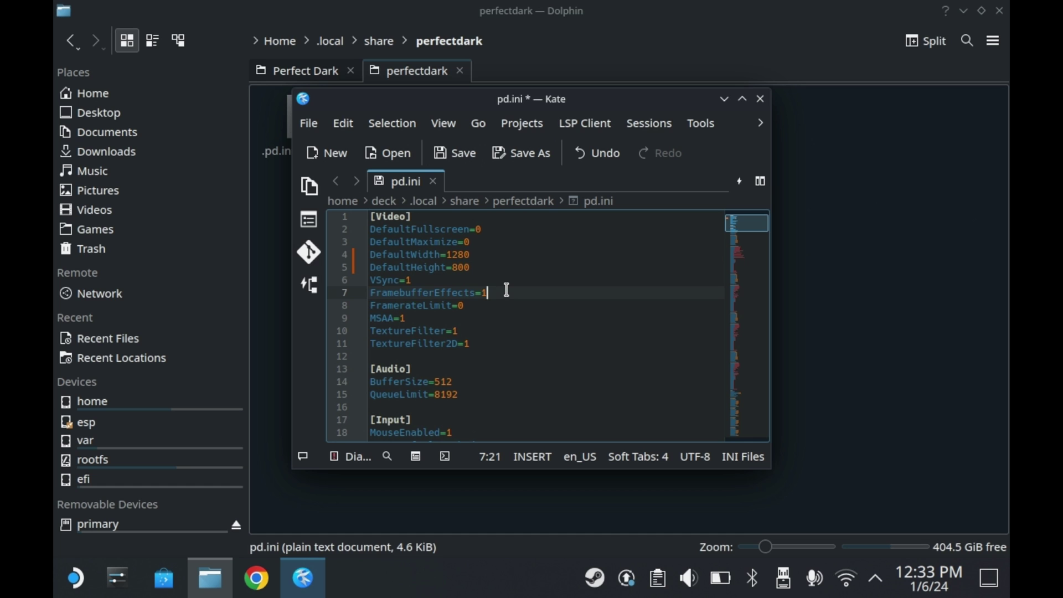